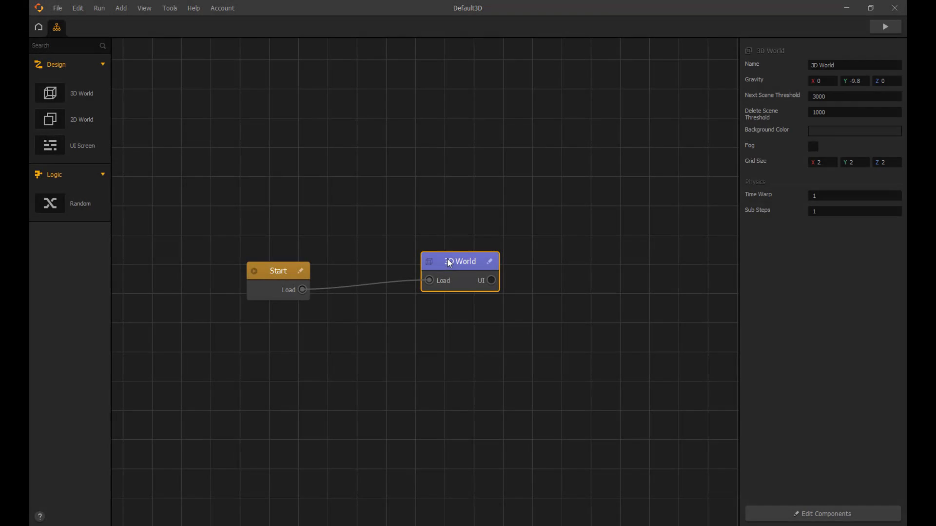
# Open the 3D World and scale the cube into a thin bar about 2.929 × 0.043 × 0.088, checking it through the camera view.
pyautogui.doubleClick(449, 264)
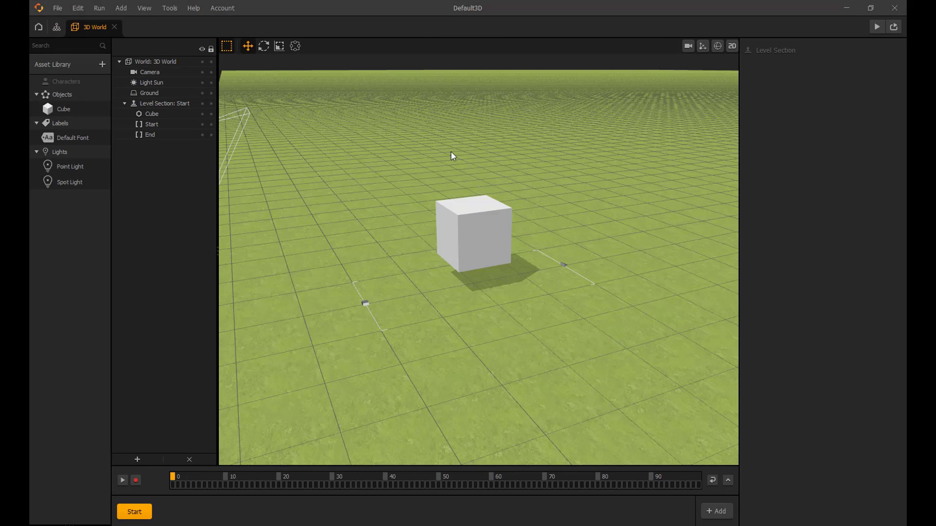
pyautogui.click(489, 238)
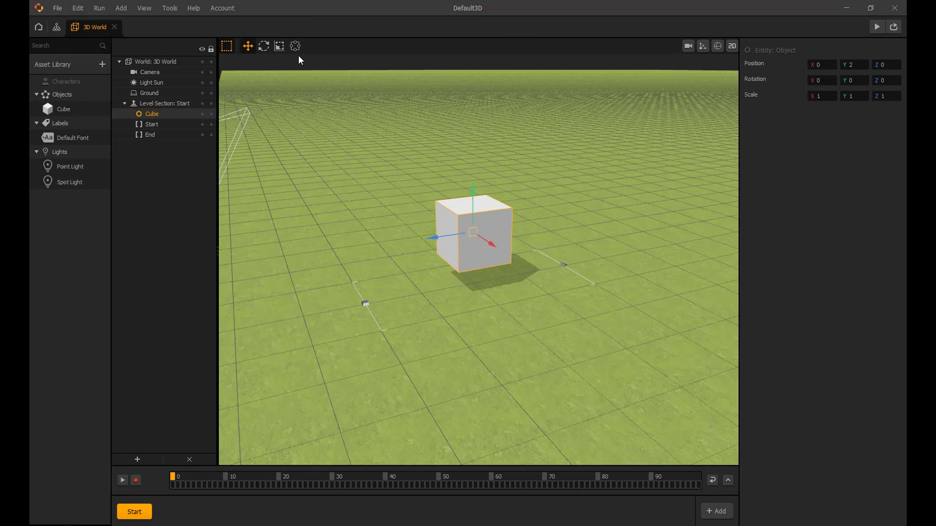
pyautogui.click(285, 47)
pyautogui.moveTo(472, 215); pyautogui.dragTo(474, 232)
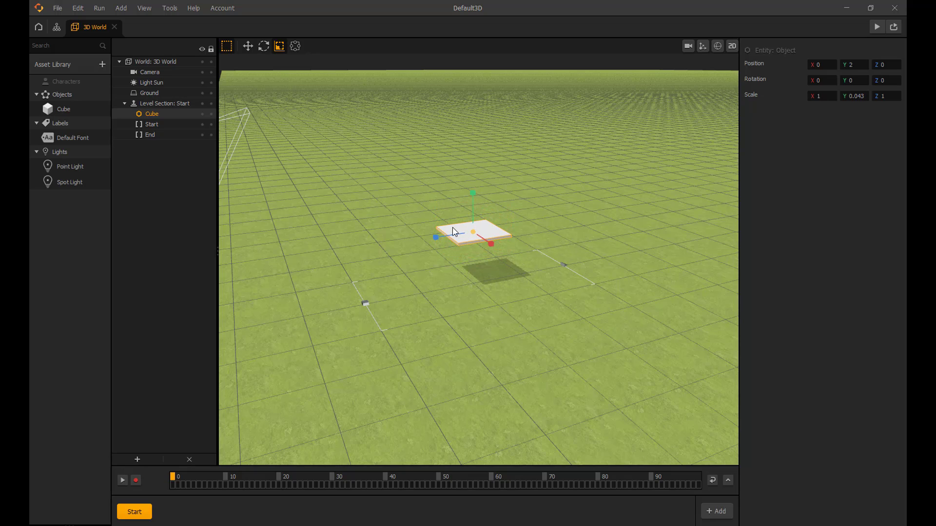
pyautogui.moveTo(452, 228); pyautogui.dragTo(490, 247)
pyautogui.scroll(-5, 492, 210)
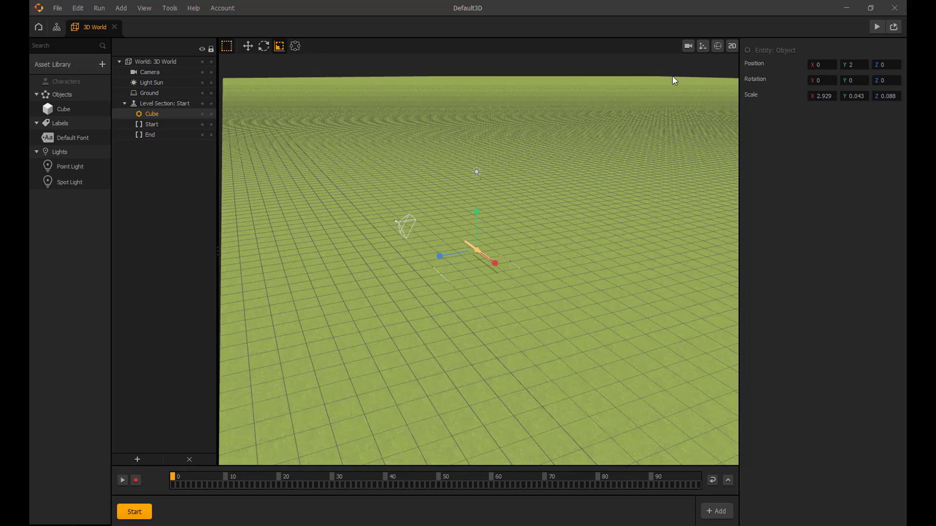
pyautogui.click(688, 46)
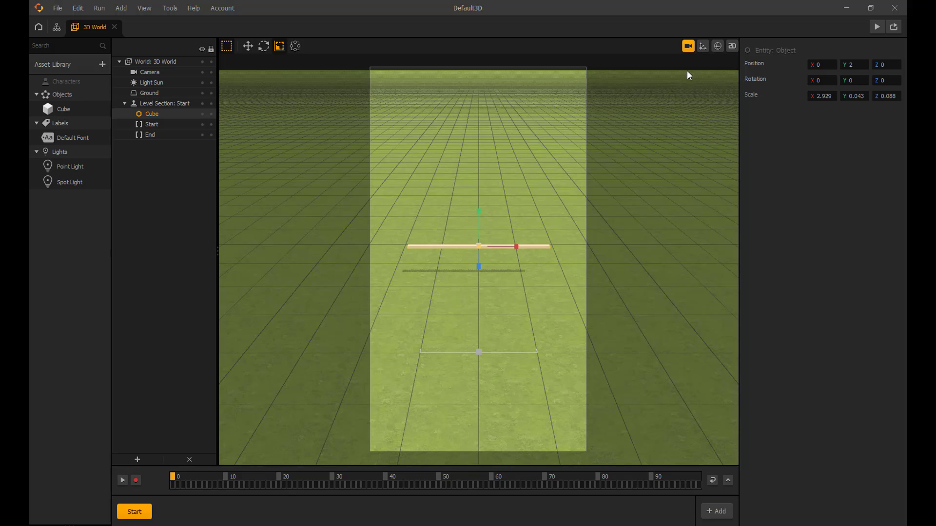
pyautogui.click(688, 46)
# Remove the ground's grass surface from the world by changing its ground type.
pyautogui.click(459, 133)
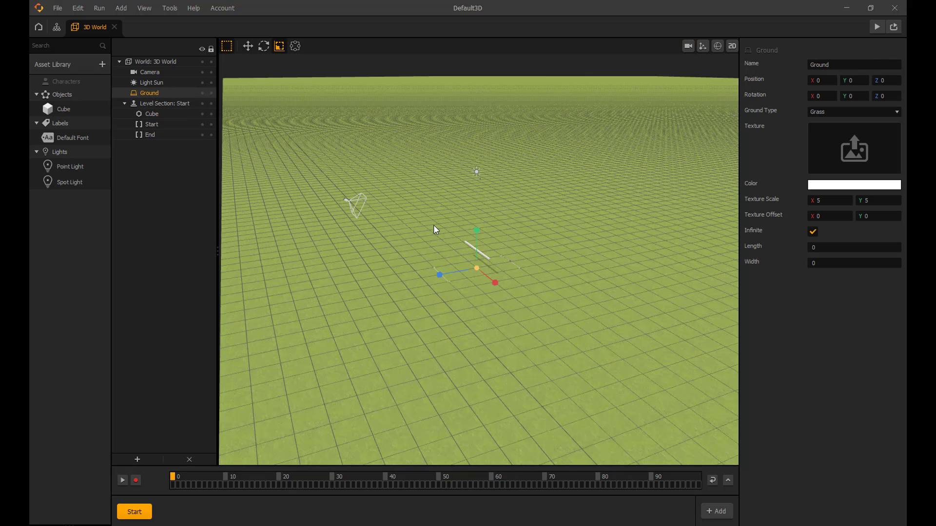
pyautogui.scroll(3, 439, 231)
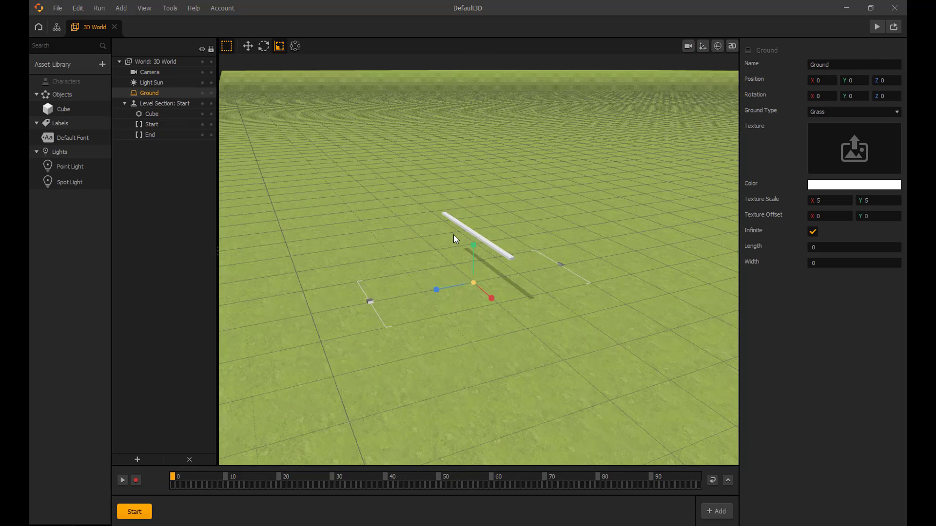
pyautogui.click(837, 117)
pyautogui.click(828, 122)
pyautogui.click(527, 185)
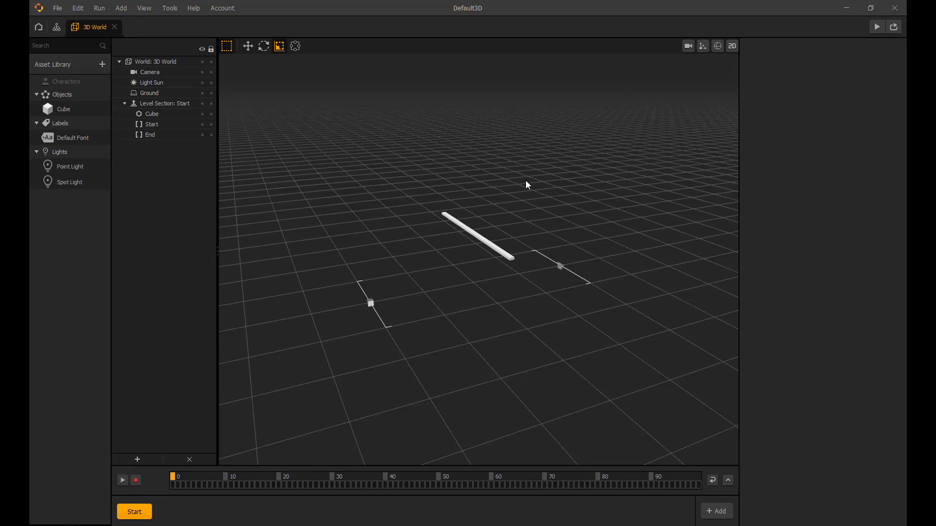
# Set the Cube asset's physics to None and preview the scene.
pyautogui.click(87, 110)
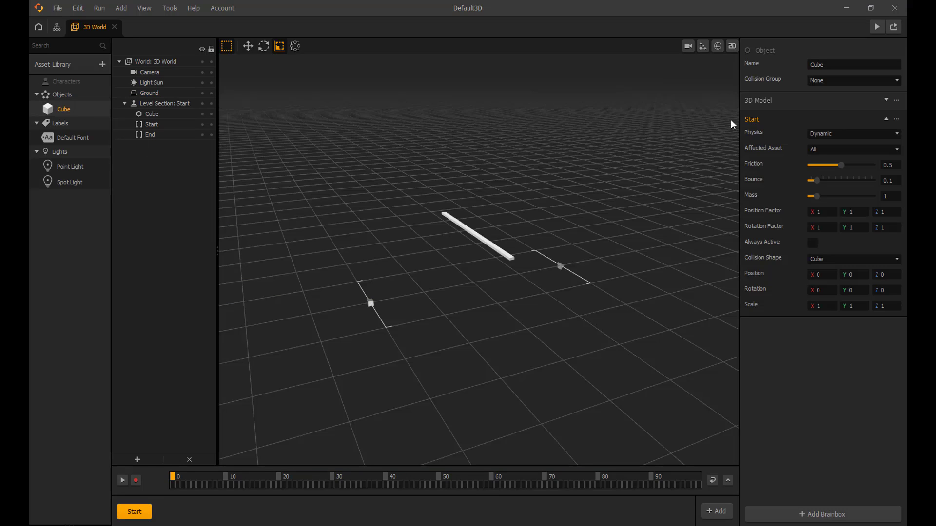
pyautogui.click(824, 135)
pyautogui.click(822, 146)
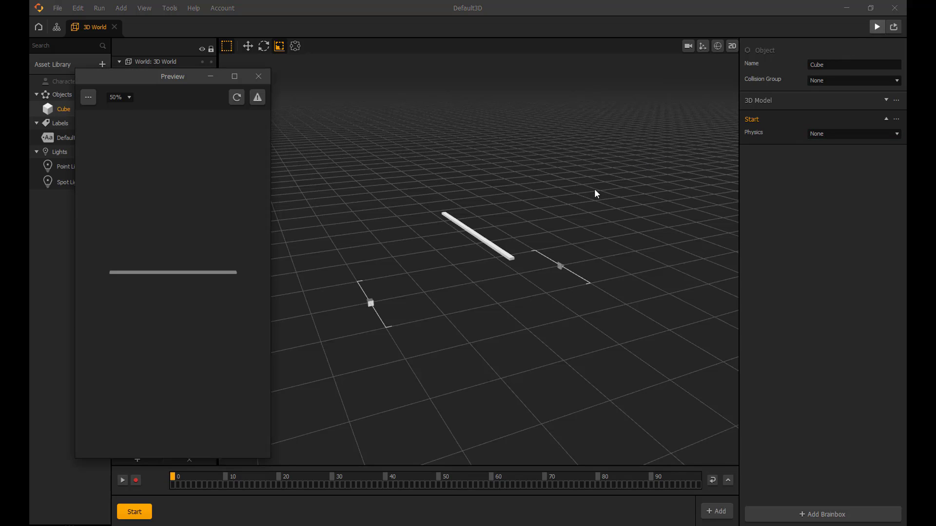
pyautogui.click(259, 77)
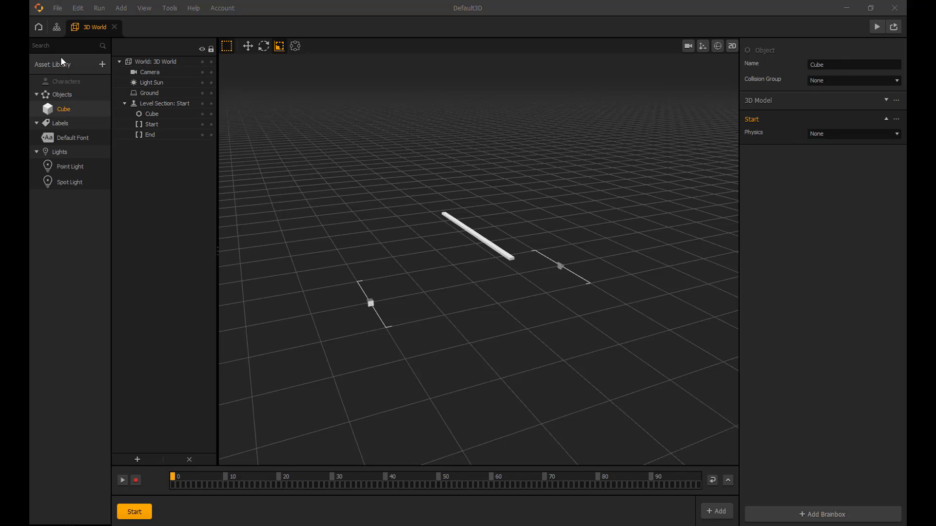
# Open the Cube's logic graph and add a Rotation Animation node above the Start node.
pyautogui.doubleClick(61, 108)
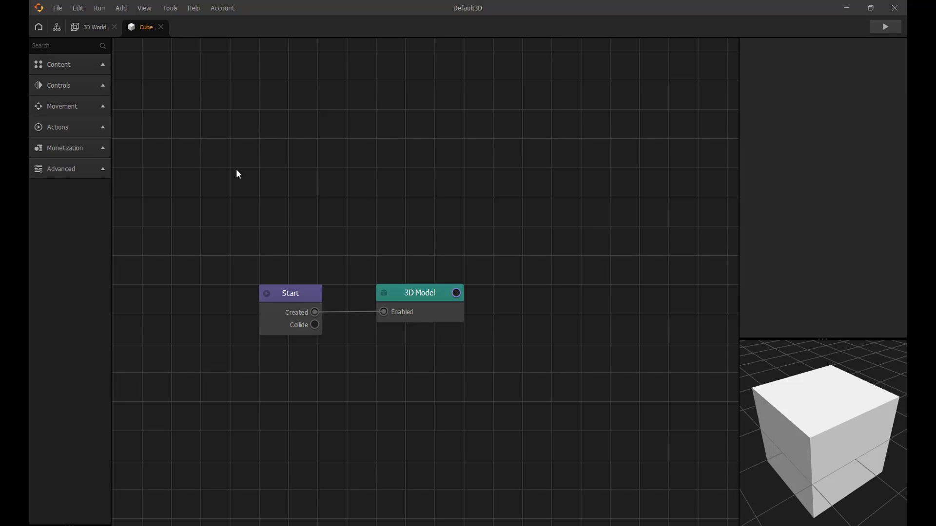
pyautogui.click(72, 47)
pyautogui.write('rot')
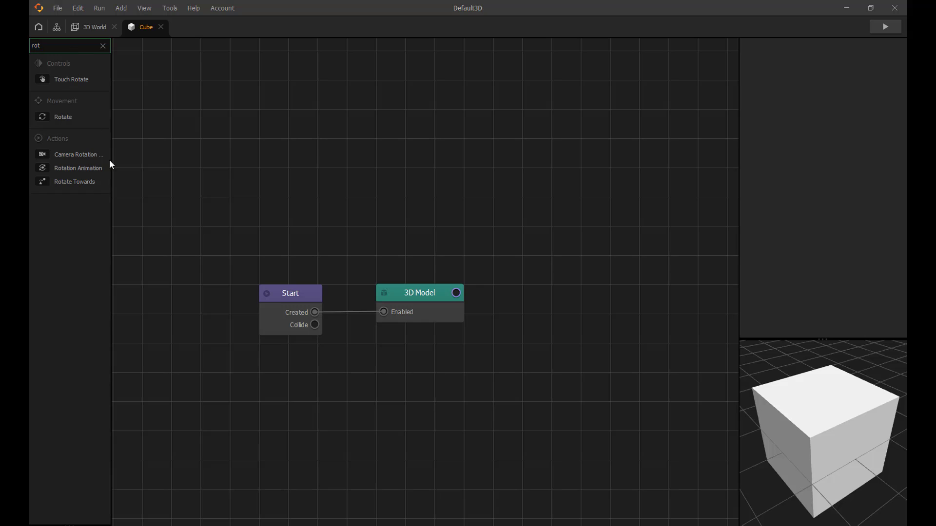
pyautogui.moveTo(83, 169); pyautogui.dragTo(335, 126)
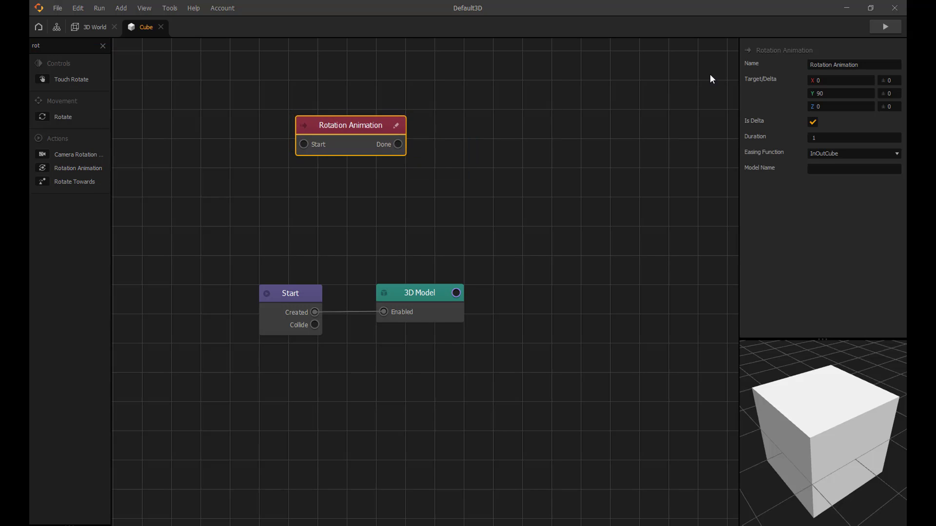
# Set the Rotation Animation's target to X 45, Y 0, Z -270, with a duration of 5 and Linear easing.
pyautogui.click(832, 81)
pyautogui.write('45')
pyautogui.click(820, 94)
pyautogui.press('Tab')
pyautogui.click(823, 138)
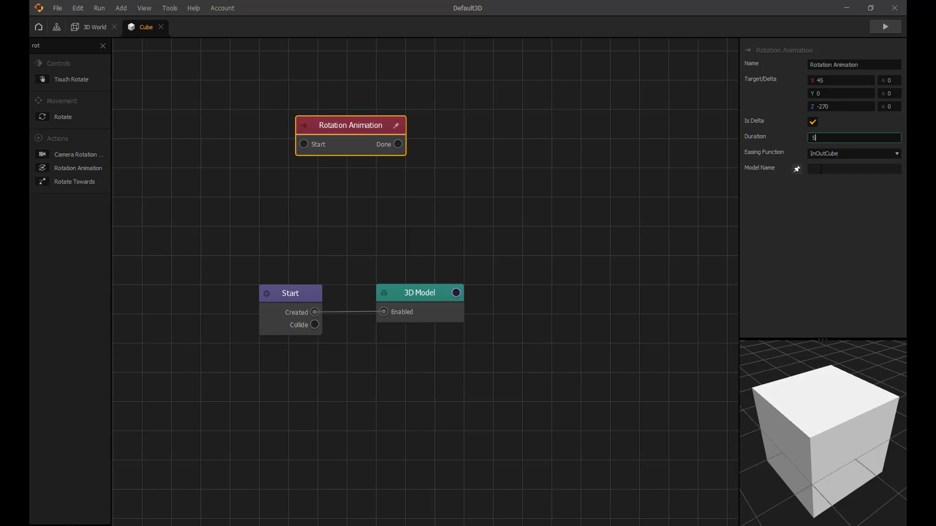
pyautogui.click(822, 154)
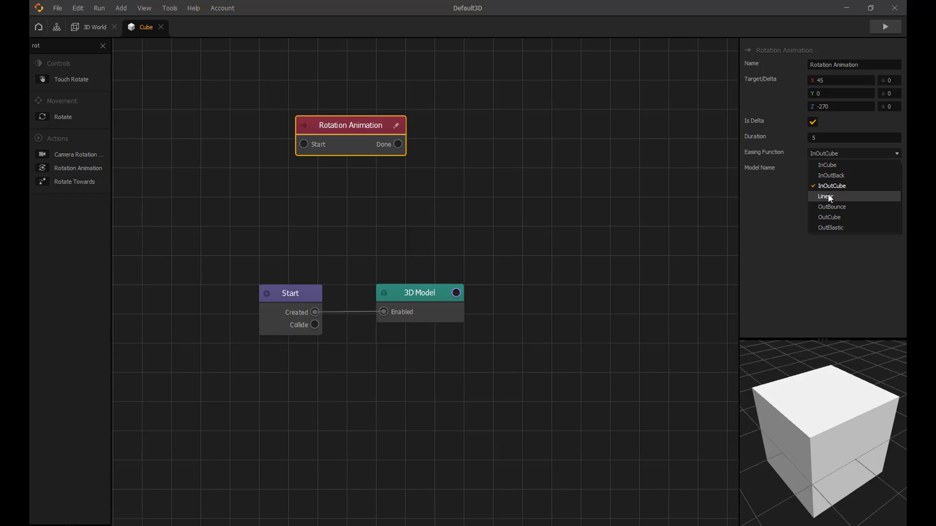
pyautogui.click(828, 195)
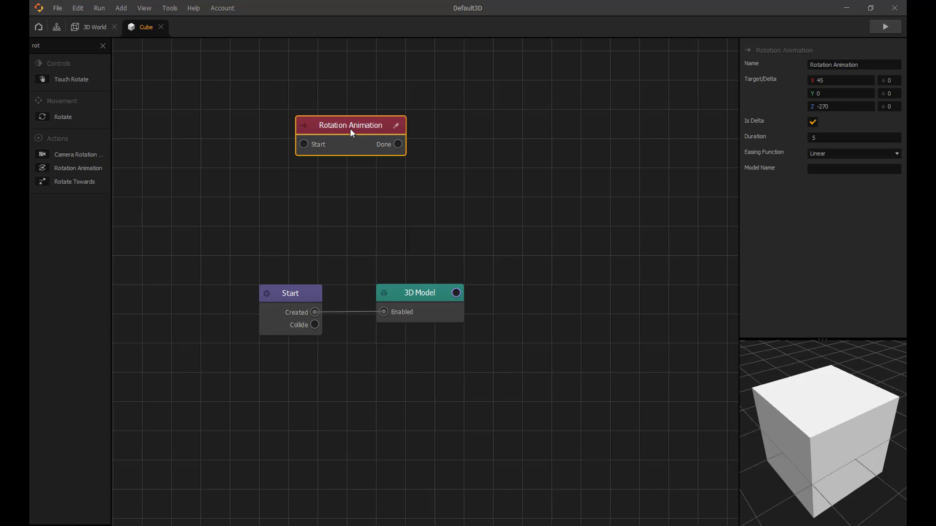
# Duplicate the Rotation Animation node and set the copy's target to X 180 and Z 360.
pyautogui.hotkey('ctrl', 'd')
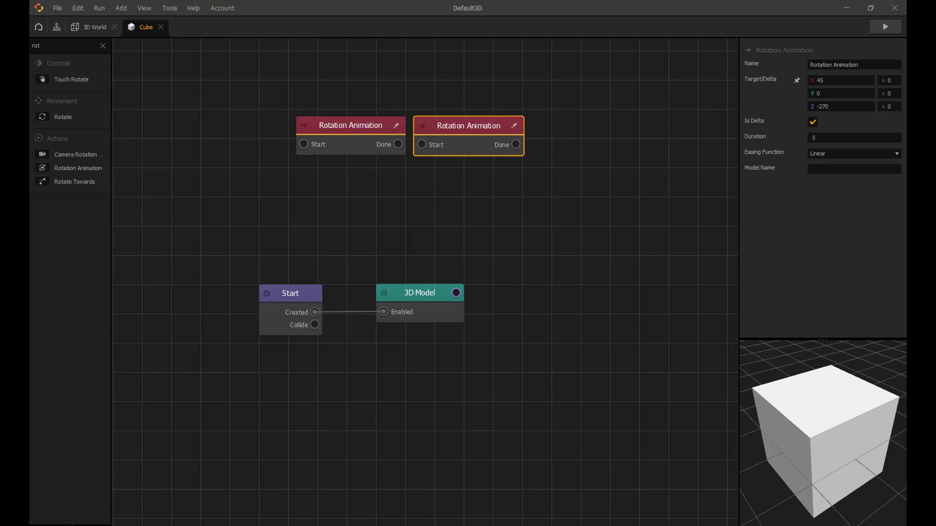
pyautogui.click(842, 79)
pyautogui.write('180')
pyautogui.click(840, 106)
pyautogui.write('360')
pyautogui.press('Return')
pyautogui.click(561, 138)
# Link the two Rotation Animation nodes into a loop triggered by the Start node's Created output, and preview the rotation.
pyautogui.moveTo(398, 145); pyautogui.dragTo(422, 145)
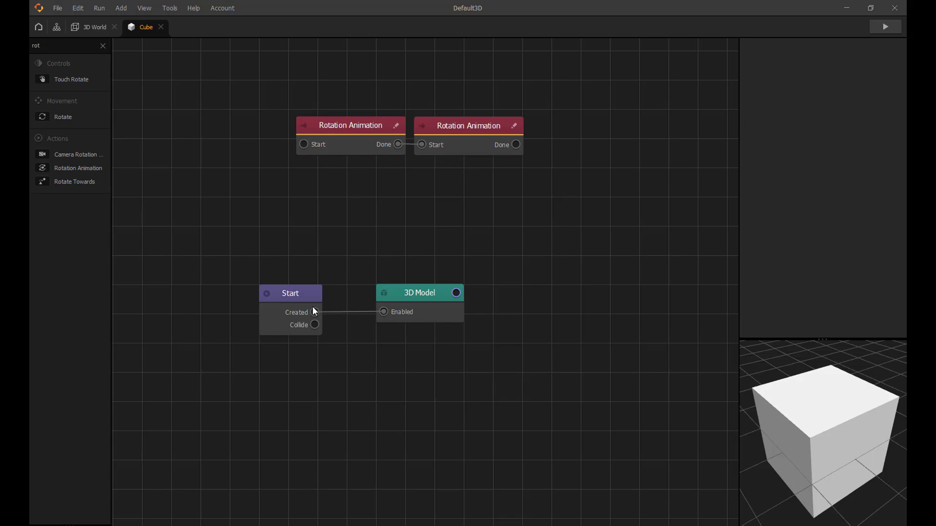
pyautogui.moveTo(314, 312); pyautogui.dragTo(304, 144)
pyautogui.click(431, 211)
pyautogui.moveTo(519, 143); pyautogui.dragTo(305, 144)
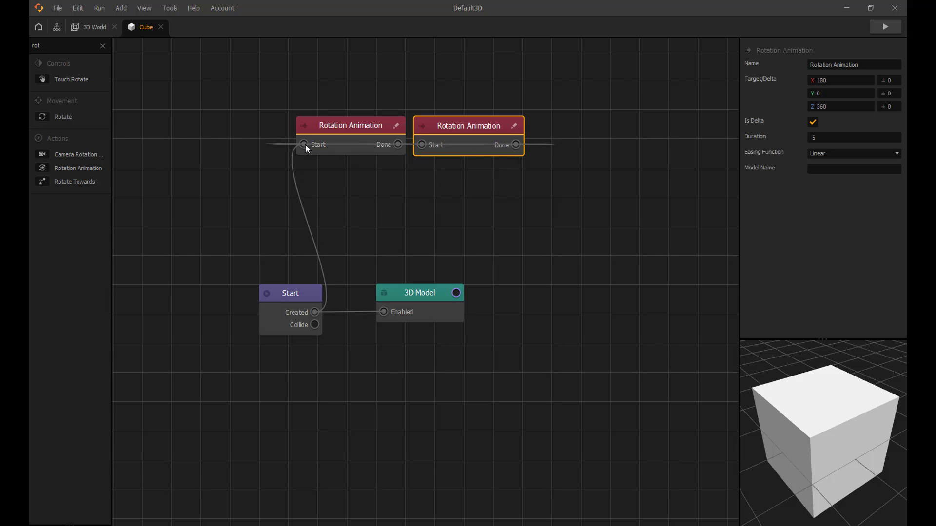
pyautogui.click(466, 196)
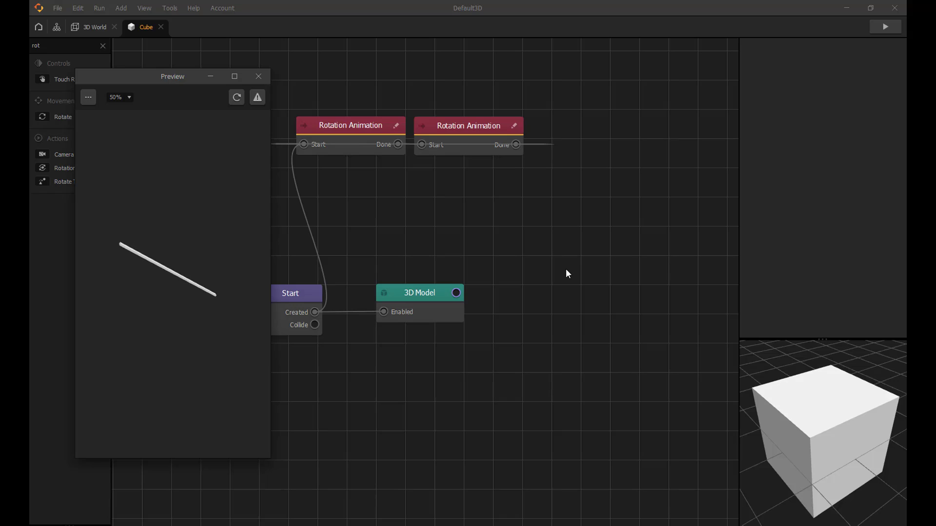
pyautogui.click(261, 77)
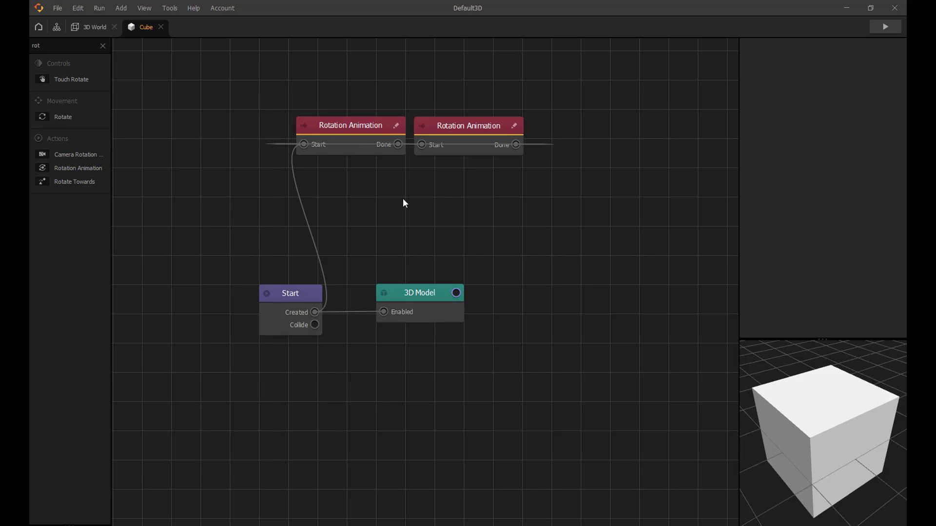
# Shorten the durations of both Rotation Animation nodes, setting the second to 3, and preview the spin.
pyautogui.click(351, 126)
pyautogui.click(810, 138)
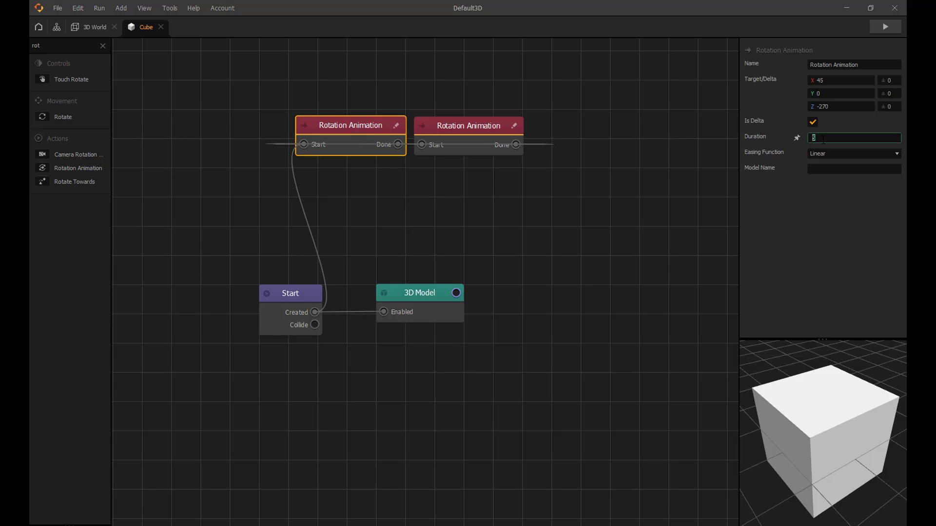
pyautogui.click(479, 136)
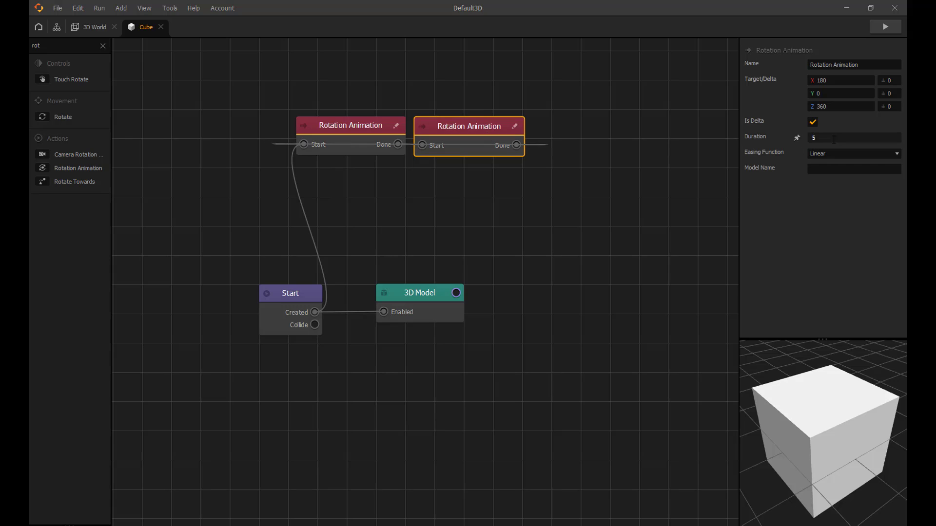
pyautogui.click(892, 31)
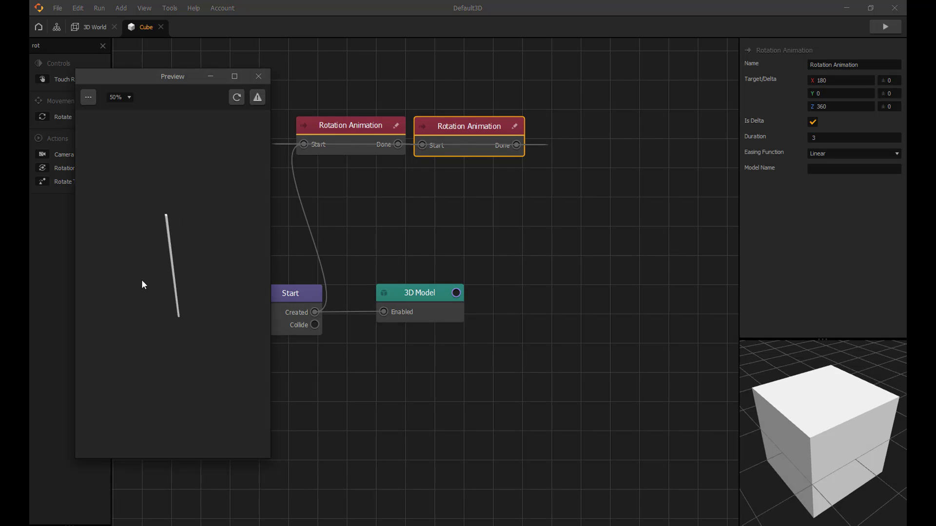
pyautogui.click(258, 75)
# Add a Trail node below the 3D Model node, connected to the Start node's Created output.
pyautogui.click(102, 46)
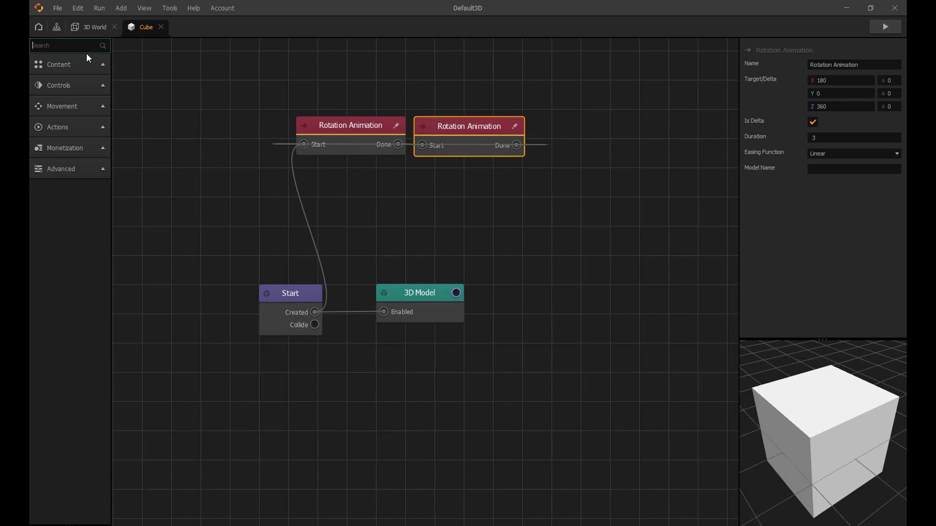
pyautogui.write('tra')
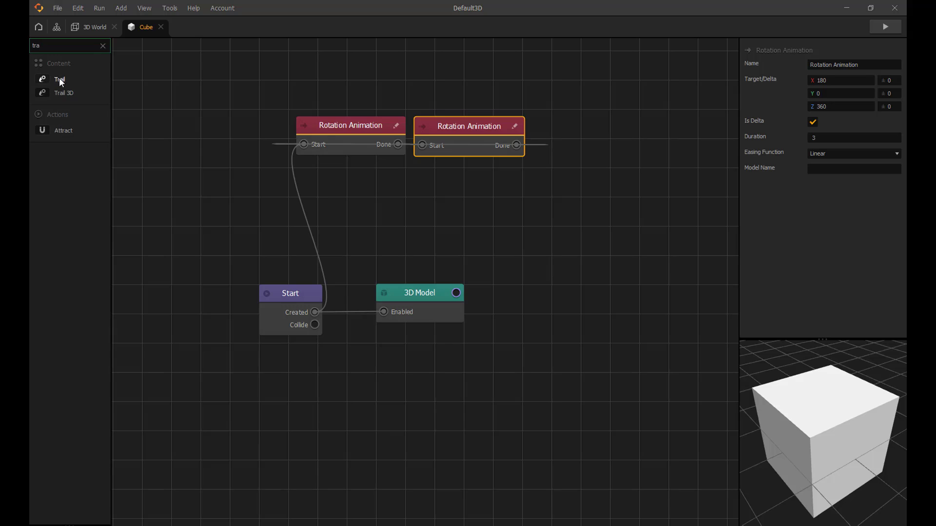
pyautogui.moveTo(60, 79); pyautogui.dragTo(315, 312)
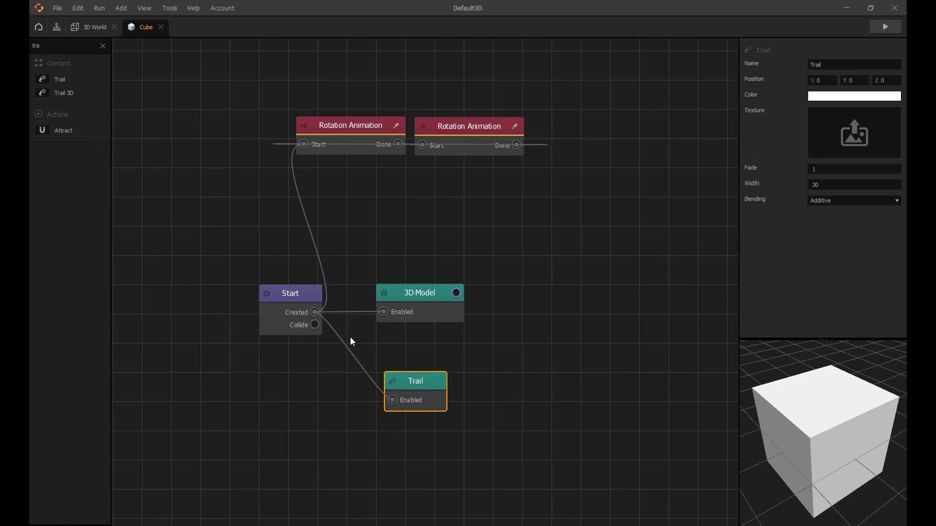
# Set the Trail's width to 10 and its color to cyan #13fff0.
pyautogui.doubleClick(813, 185)
pyautogui.click(826, 231)
pyautogui.click(829, 96)
pyautogui.click(519, 173)
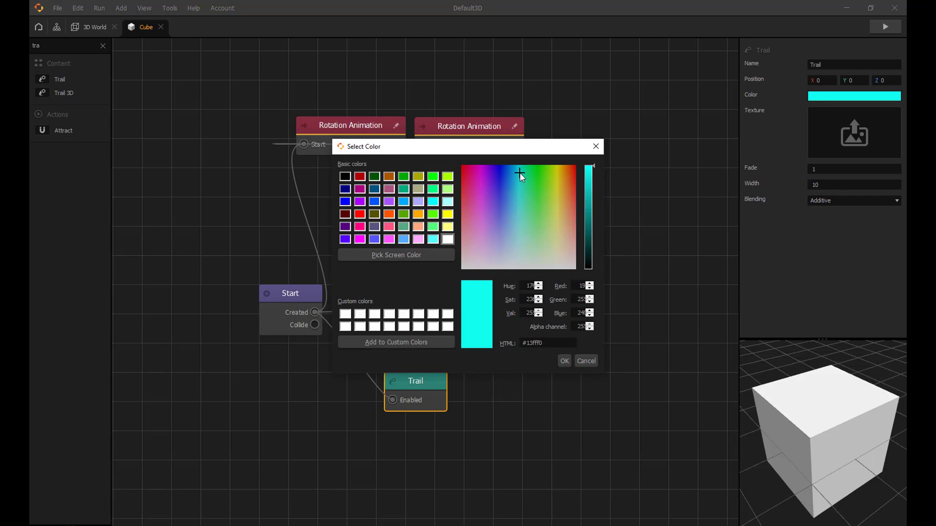
pyautogui.click(564, 360)
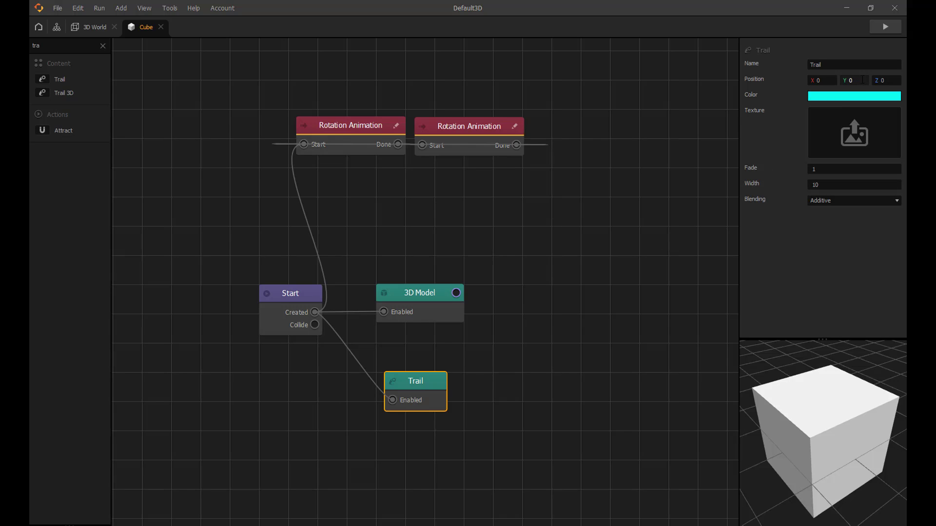
# Set the Trail's X position to 1 and preview the result.
pyautogui.click(821, 80)
pyautogui.write('1')
pyautogui.press('Return')
pyautogui.press('F5')
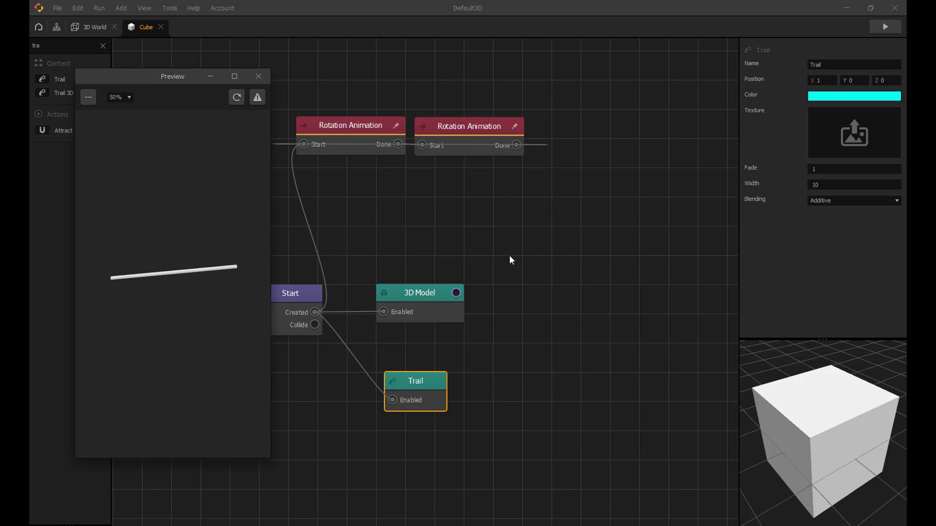
pyautogui.click(258, 75)
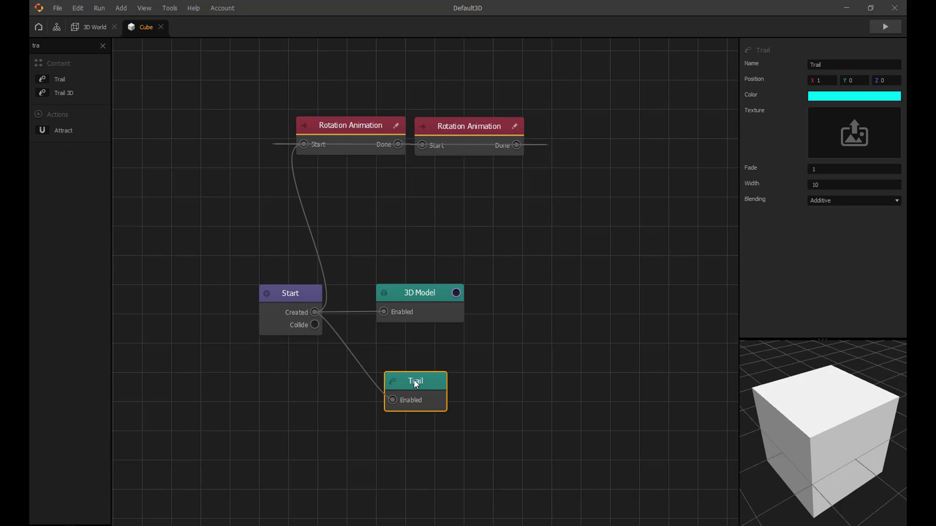
# Duplicate the Trail node, then set the copy's X position to -1 and its color to purple #6315ff.
pyautogui.hotkey('ctrl', 'd')
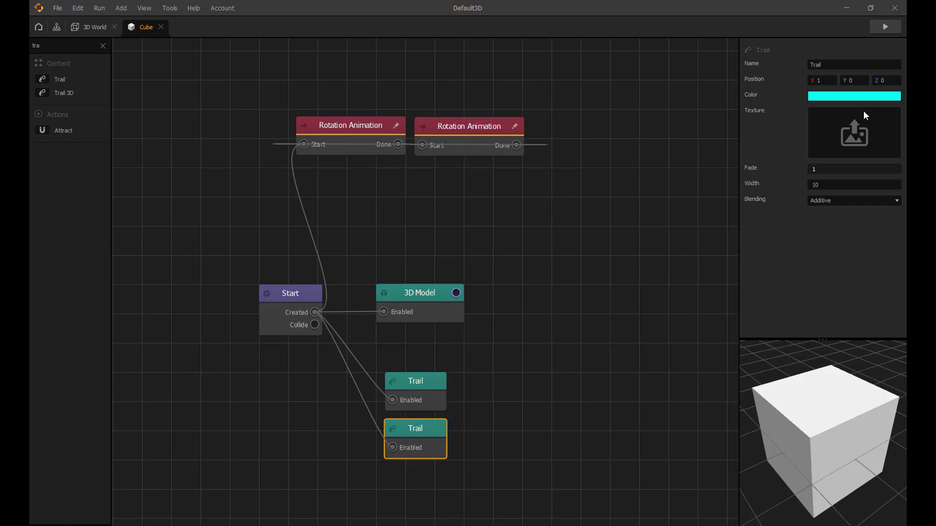
pyautogui.click(816, 80)
pyautogui.write('-')
pyautogui.click(841, 97)
pyautogui.moveTo(478, 185); pyautogui.dragTo(493, 173)
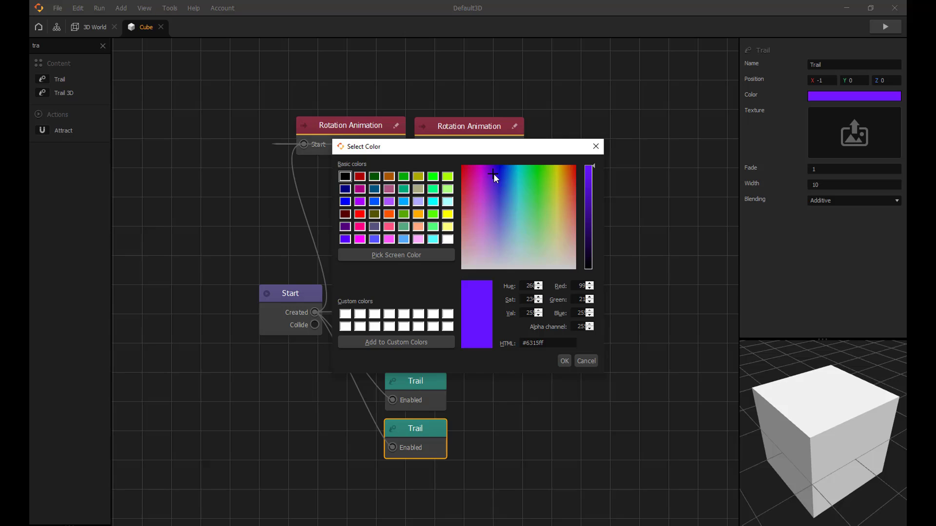
pyautogui.click(564, 361)
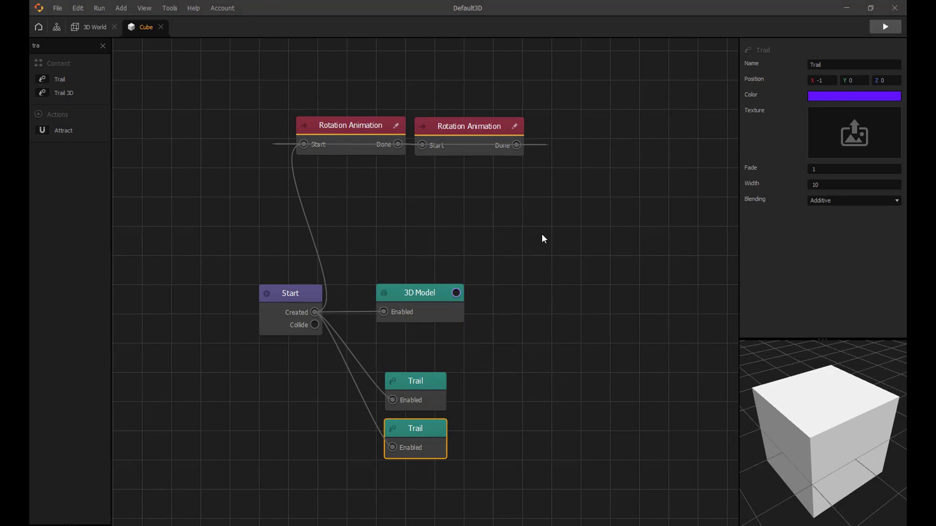
# Preview the result, and add a Move node below the two Trail nodes, connected to the Start node's Created output.
pyautogui.hotkey('ctrl', 'p')
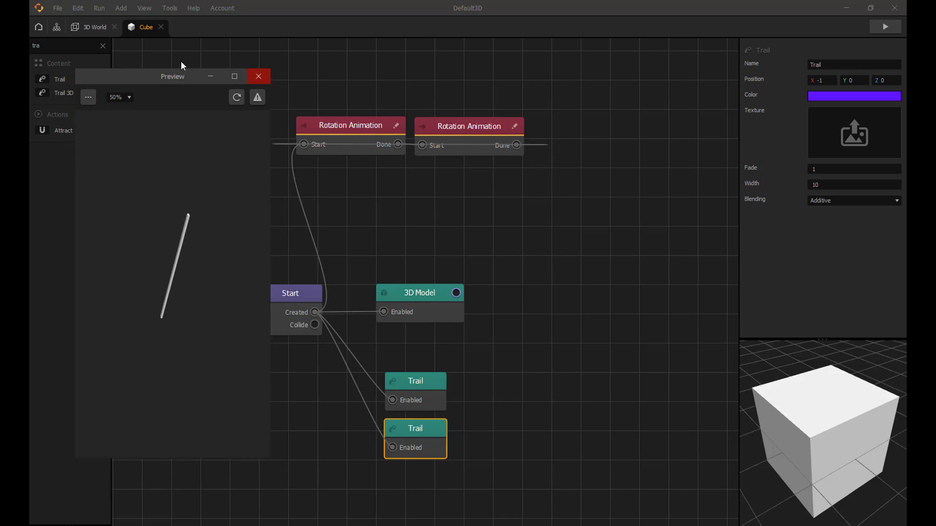
pyautogui.click(104, 46)
pyautogui.click(82, 109)
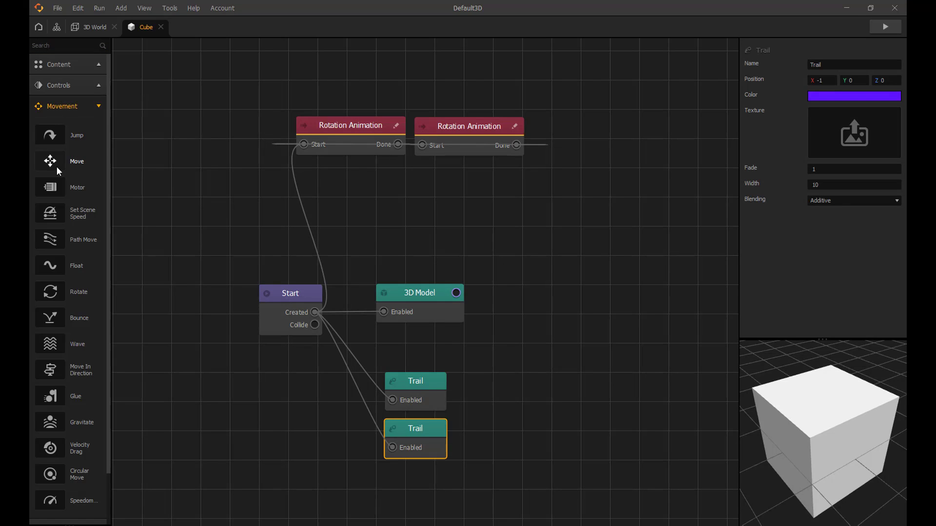
pyautogui.moveTo(390, 478); pyautogui.dragTo(315, 294)
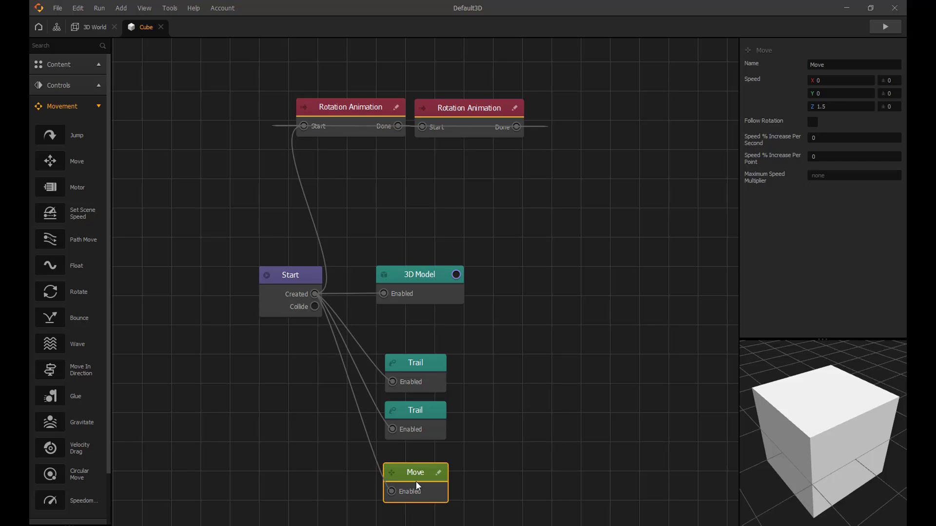
# Set the Move node's speed to 0 on Z and 0.001 on Y, and preview the result.
pyautogui.click(841, 106)
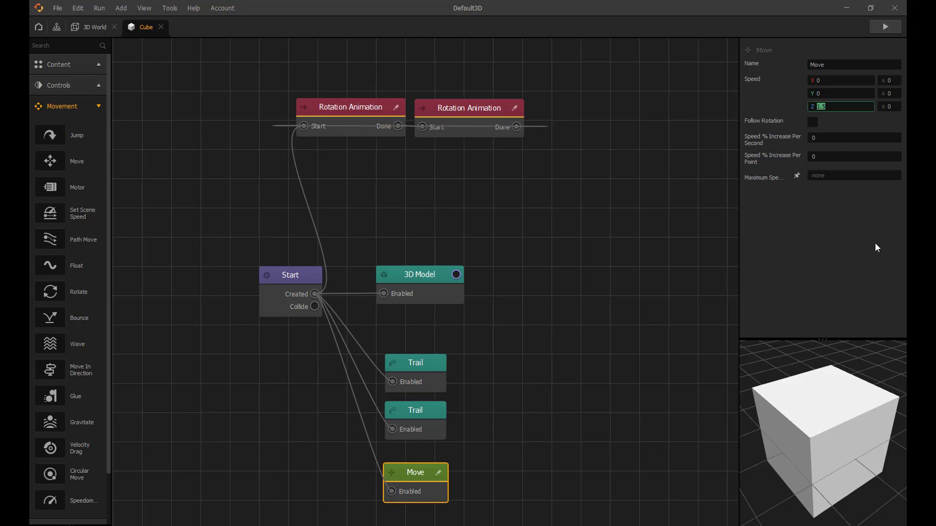
pyautogui.write('0')
pyautogui.click(829, 94)
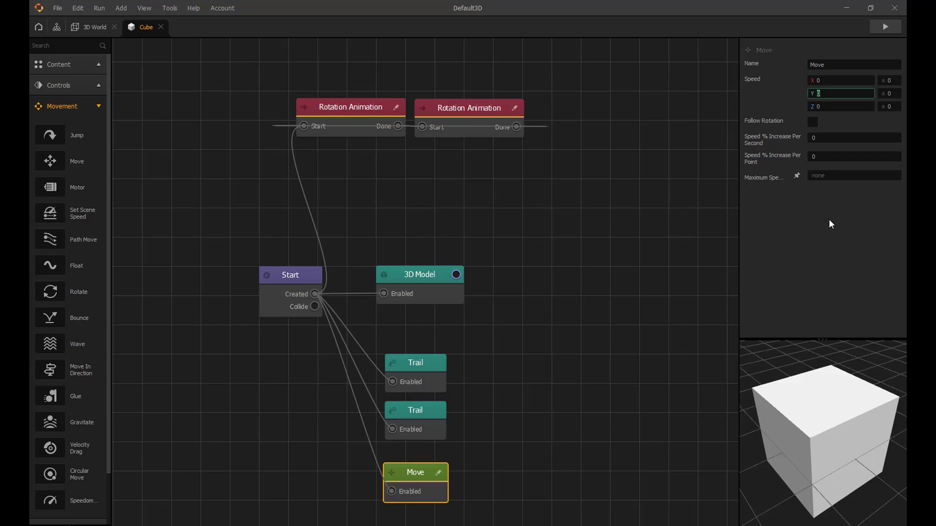
pyautogui.write('.001')
pyautogui.press('Return')
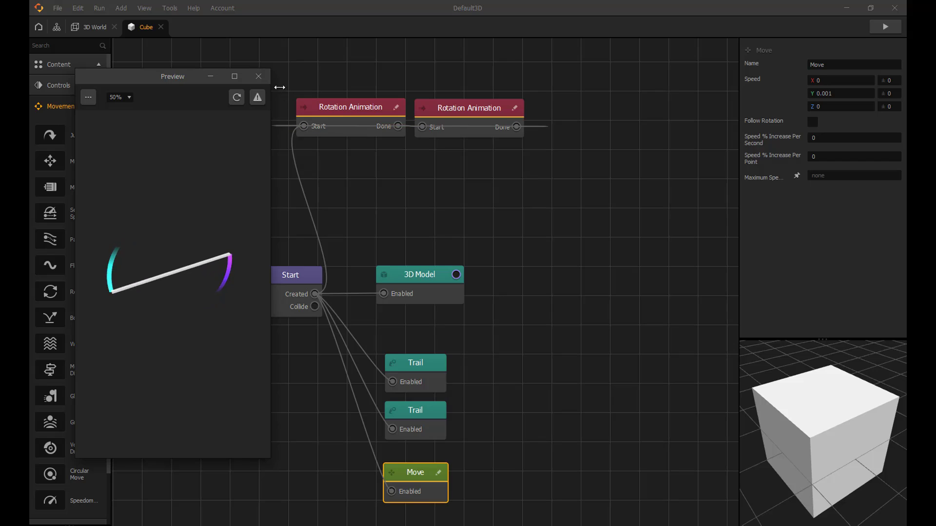
pyautogui.click(258, 76)
# Set the Fade of both Trail nodes to 2 and preview the trails.
pyautogui.click(419, 374)
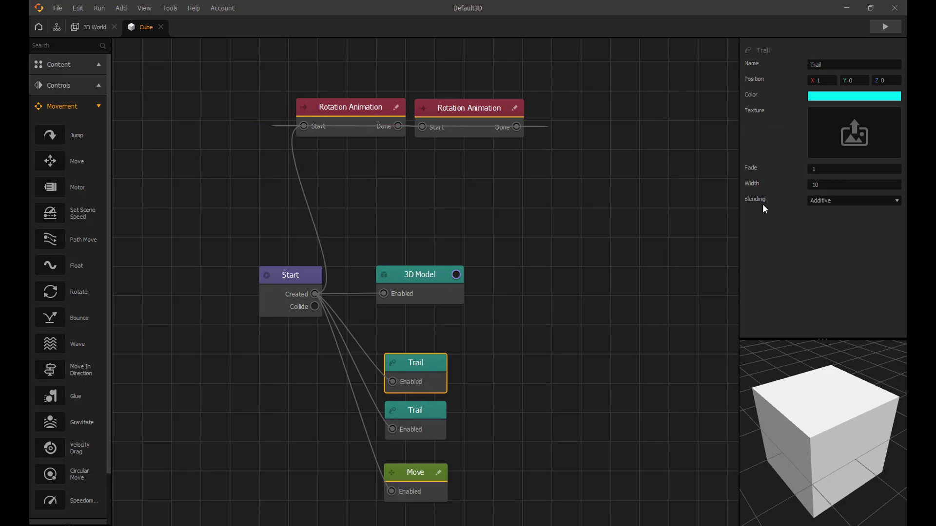
pyautogui.doubleClick(828, 170)
pyautogui.write('2')
pyautogui.click(517, 316)
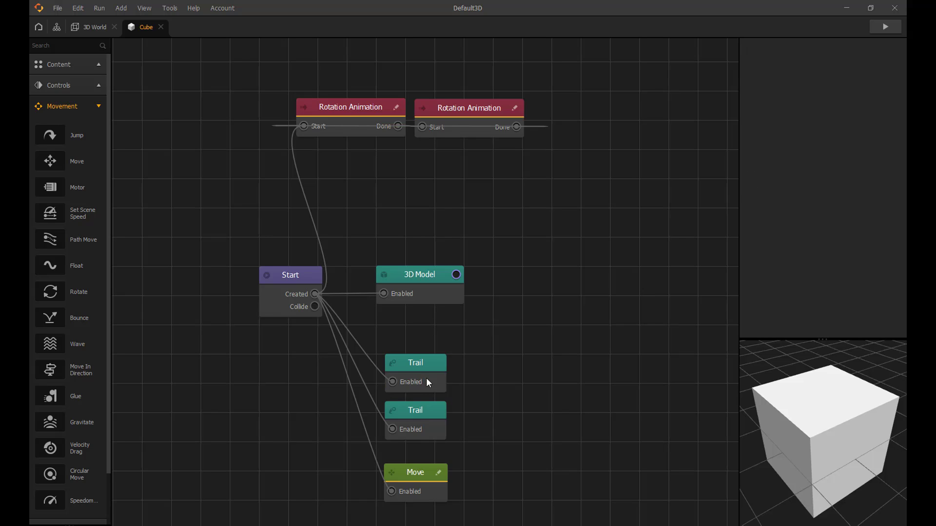
pyautogui.click(415, 420)
pyautogui.click(588, 248)
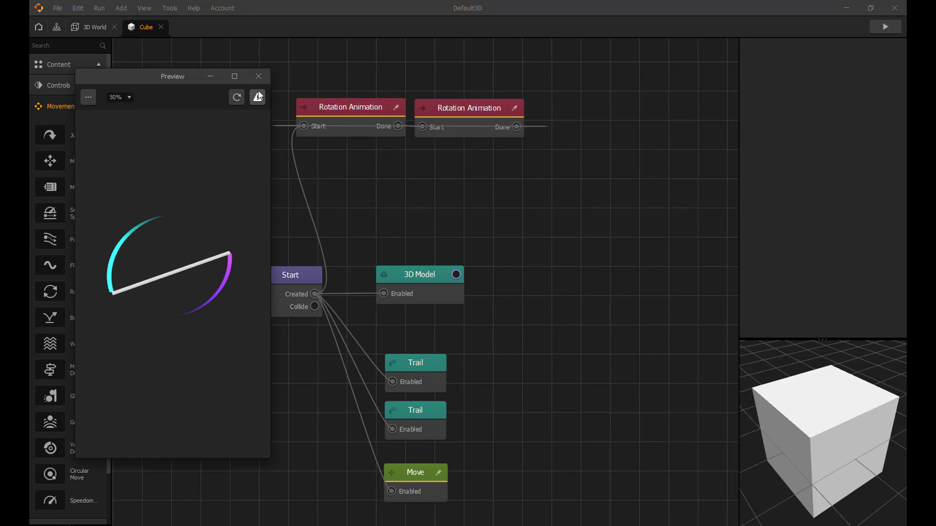
pyautogui.click(258, 76)
# Disconnect the 3D Model node from the Start node, move it aside and preview the trails alone.
pyautogui.moveTo(416, 281); pyautogui.dragTo(607, 278)
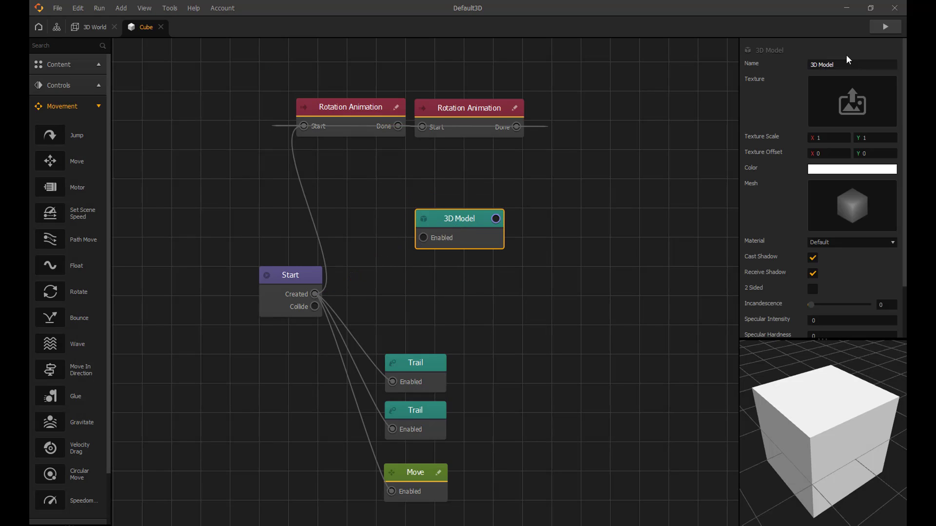
pyautogui.click(885, 27)
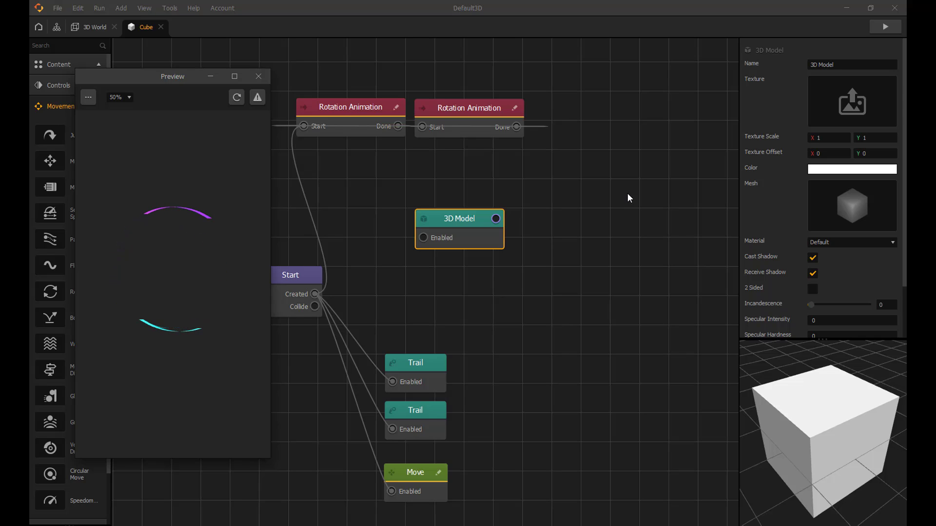
pyautogui.click(259, 76)
# Set the second Rotation Animation's duration to 1 and preview the motion.
pyautogui.click(363, 115)
pyautogui.click(829, 139)
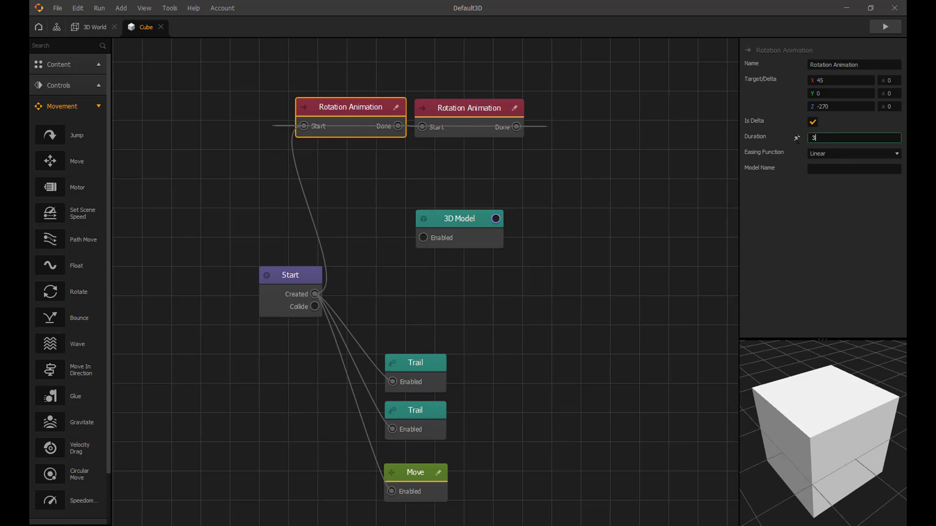
pyautogui.click(495, 118)
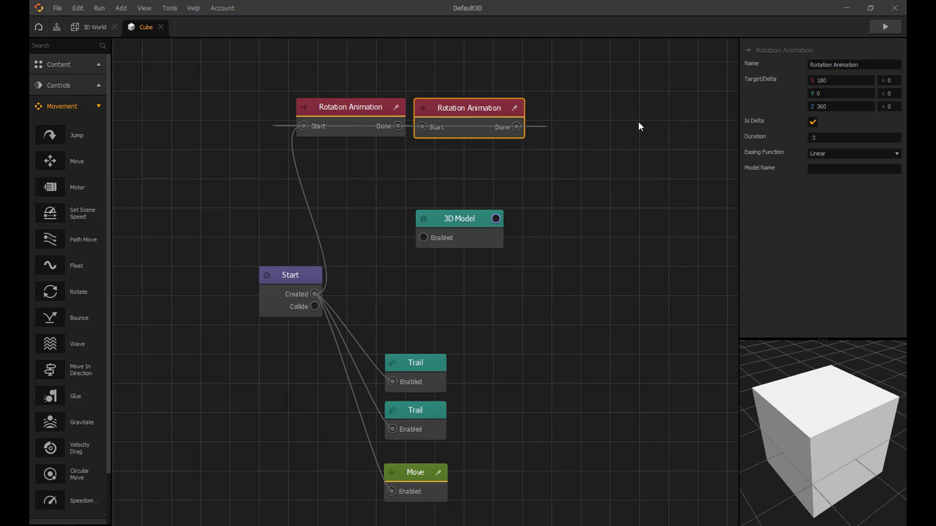
pyautogui.click(830, 138)
pyautogui.write('1')
pyautogui.click(810, 204)
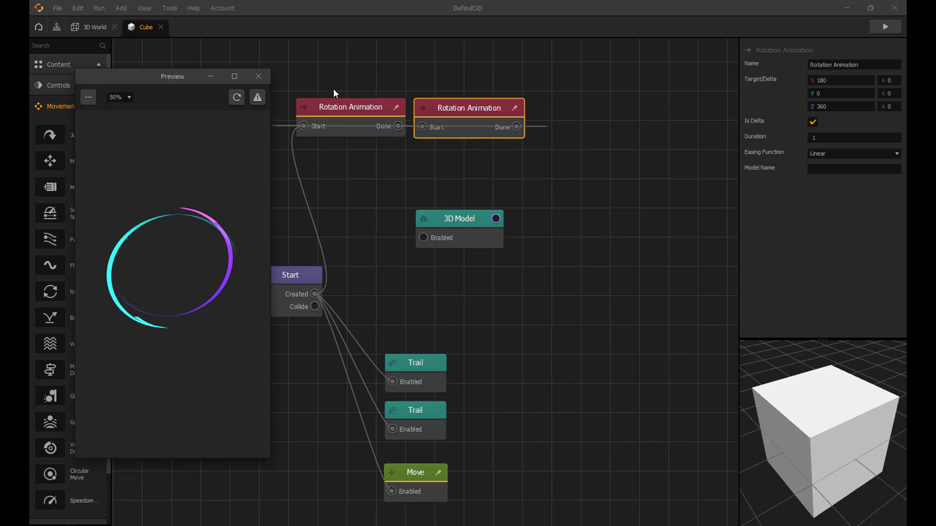
pyautogui.click(258, 77)
# Add a Rotate node below the 3D Model node, connected to the Start node's Created output.
pyautogui.click(80, 45)
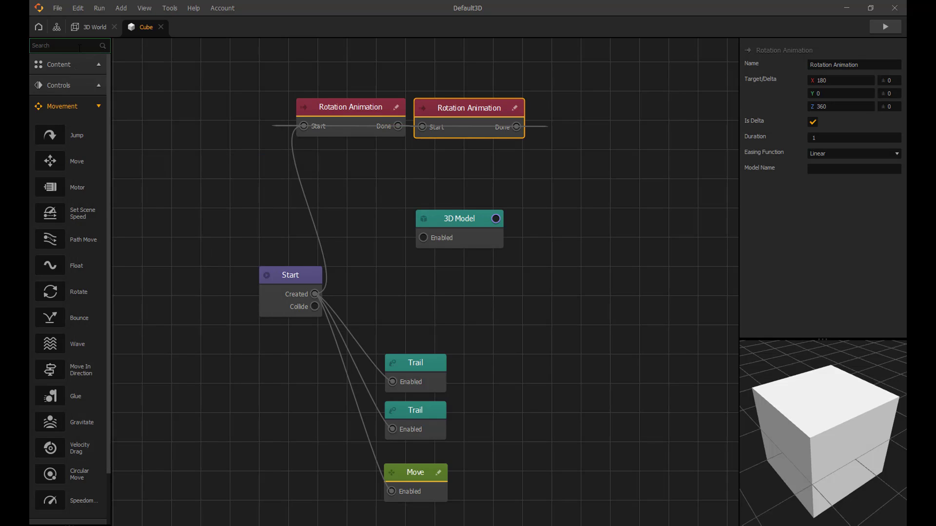
pyautogui.write('rot')
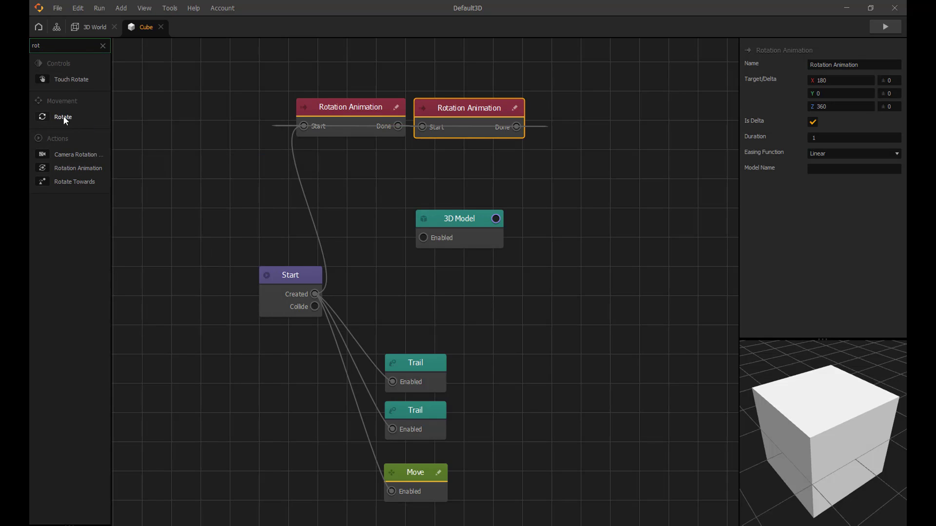
pyautogui.moveTo(422, 295); pyautogui.dragTo(412, 279)
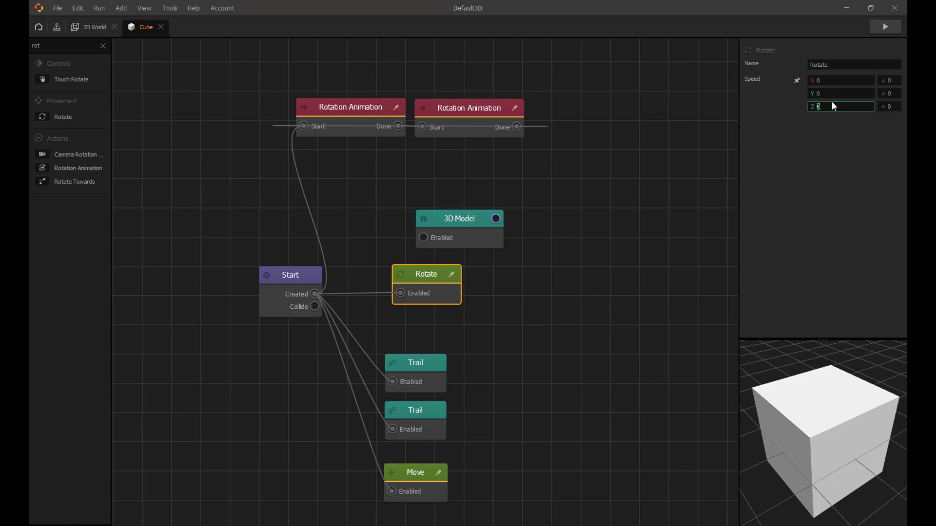
# Set the Rotate node's Z speed to 360 and preview the trails.
pyautogui.write('360')
pyautogui.click(884, 33)
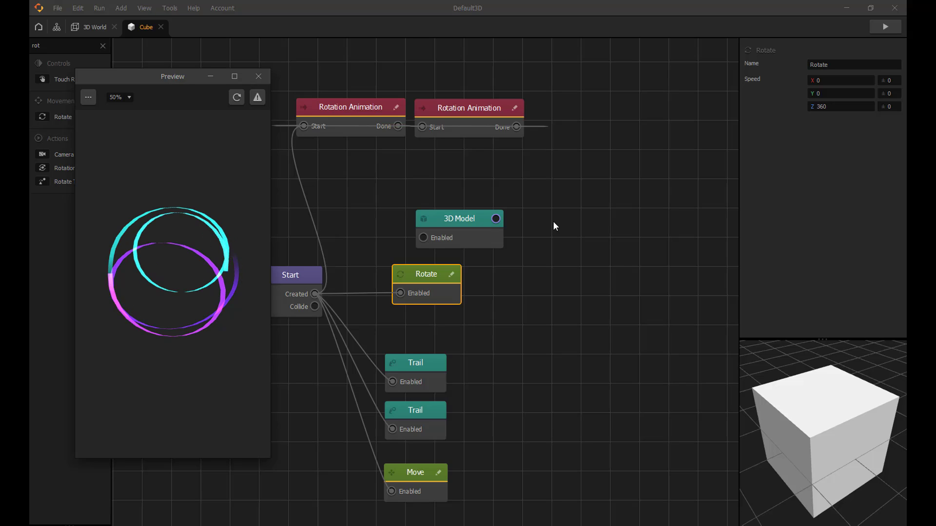
pyautogui.click(258, 76)
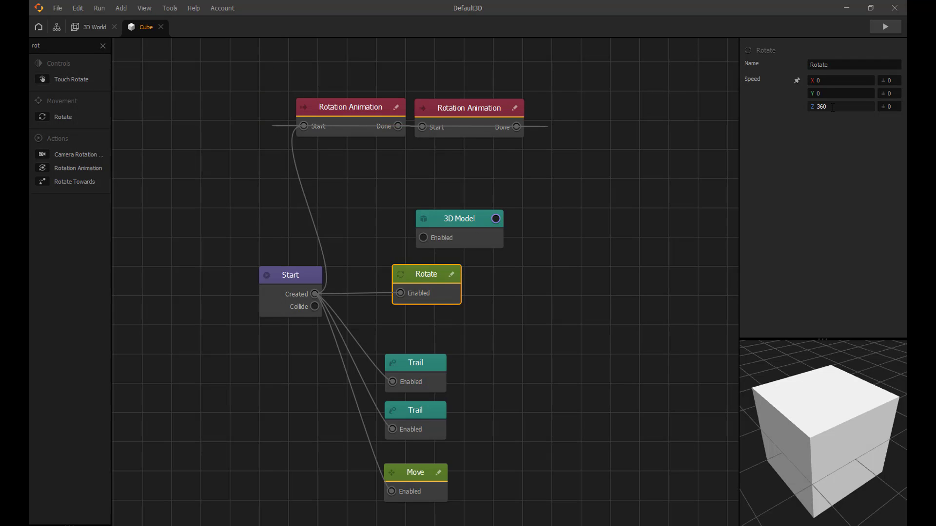
# Set the Rotate node's speed to 0 on Z and 180 on X, and preview the result.
pyautogui.write('0')
pyautogui.click(816, 83)
pyautogui.write('180')
pyautogui.press('Return')
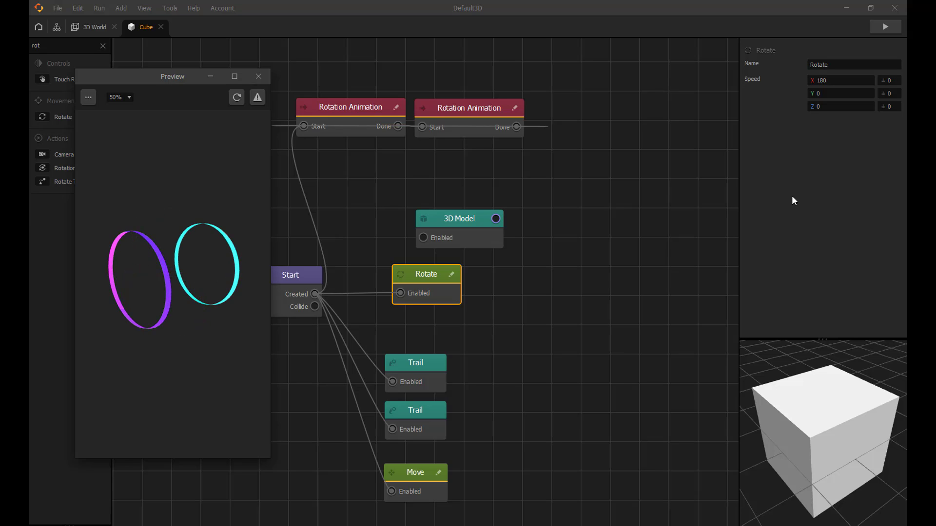
# Reposition the preview window and enlarge its display scale to 75%.
pyautogui.moveTo(164, 80); pyautogui.dragTo(369, 7)
pyautogui.click(348, 54)
pyautogui.click(353, 76)
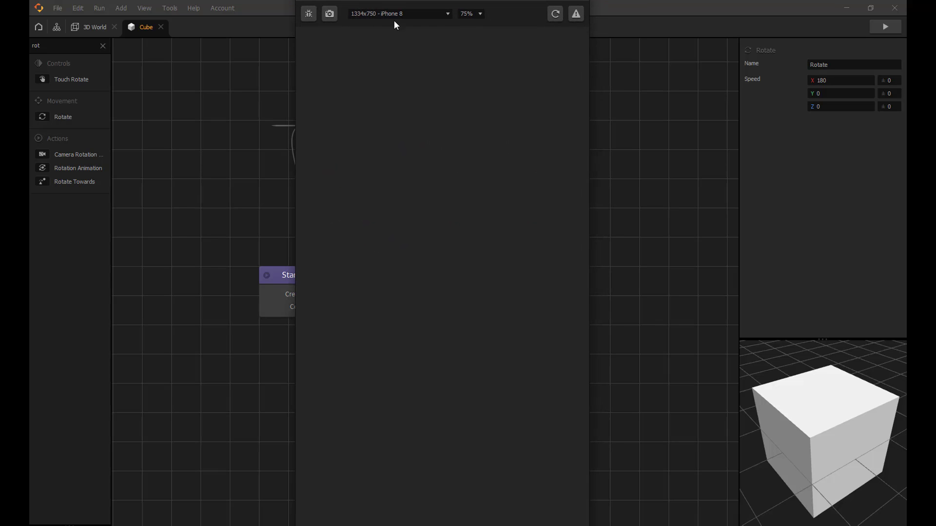